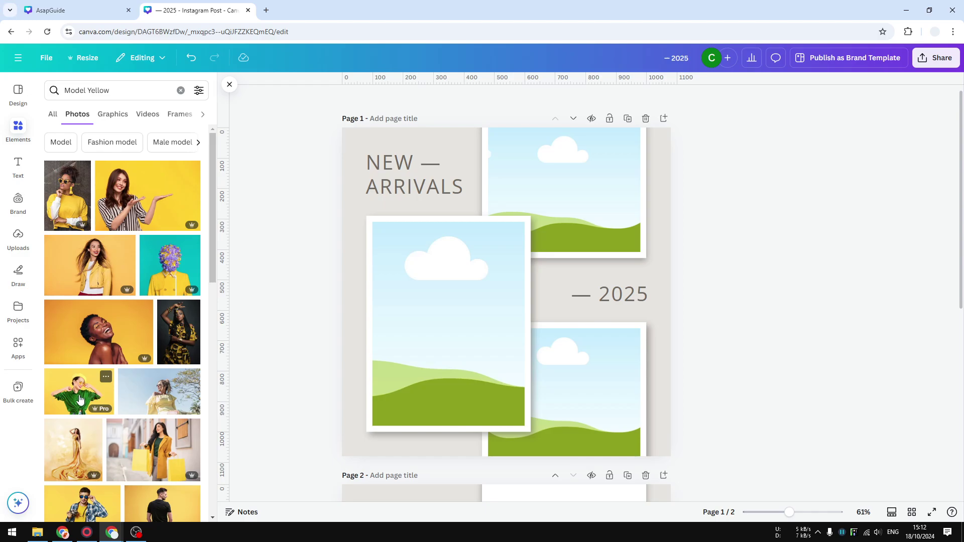
Step: Put the shopping-bags photo in the large left frame, yellow-jacket lower-right, camera top-right
left_click_drag(161, 457, 444, 335)
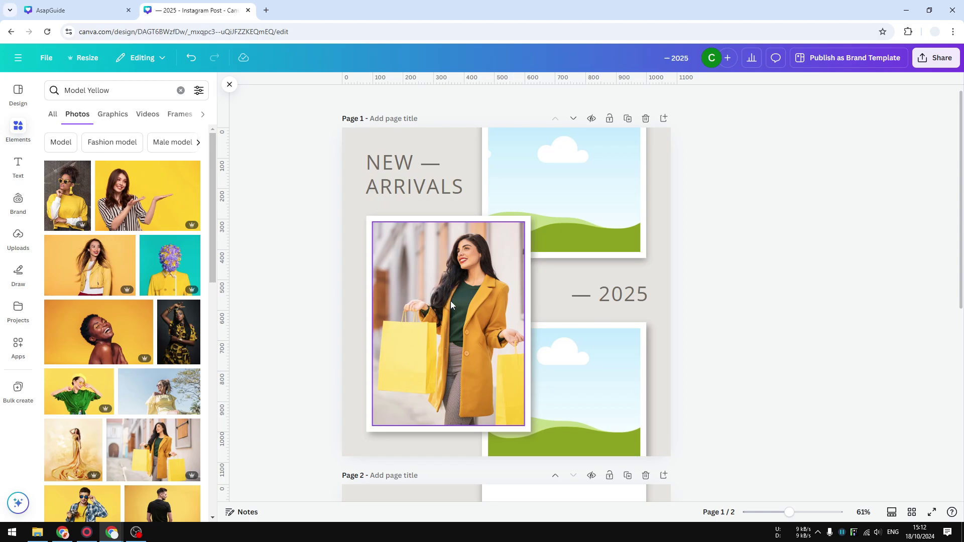
left_click_drag(90, 266, 578, 412)
scroll(171, 375, "down", 2)
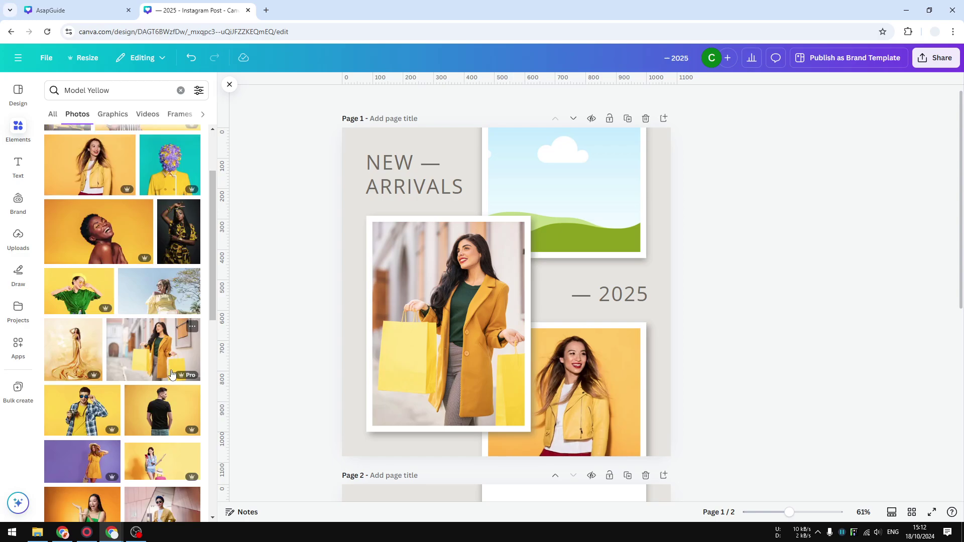
left_click_drag(85, 410, 645, 211)
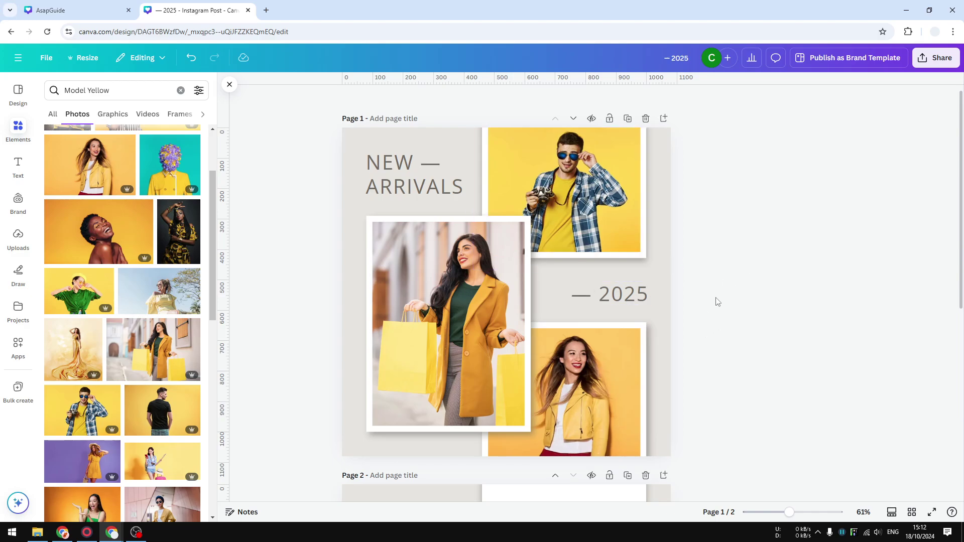
Step: Add the yellow-jacket photo to page 2 and size it over the lower-right white box
scroll(743, 293, "down", 7)
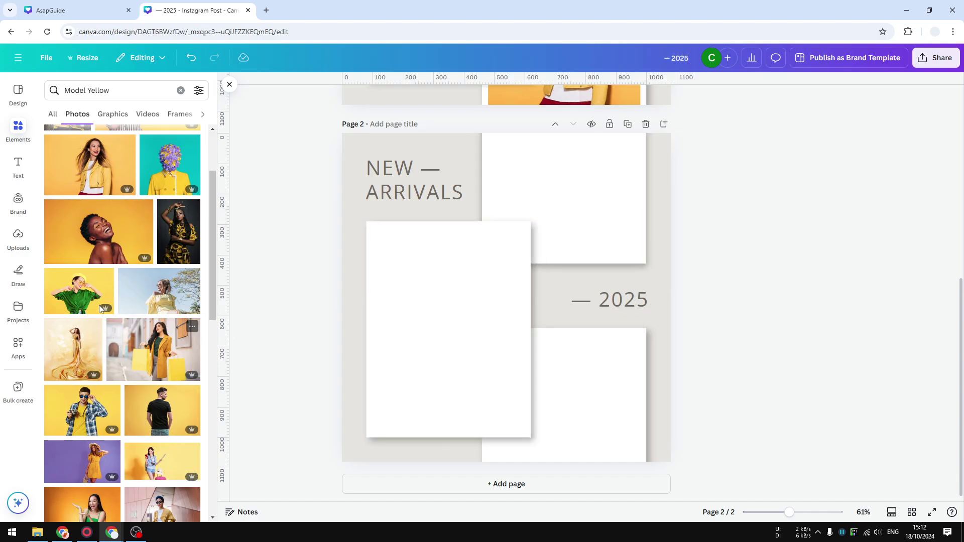
scroll(129, 265, "up", 1)
left_click(98, 226)
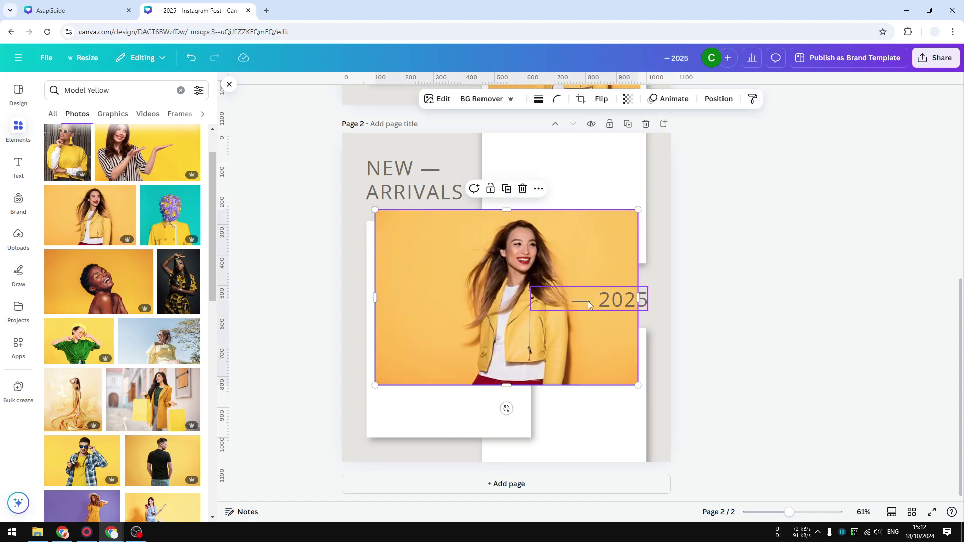
left_click_drag(498, 285, 589, 389)
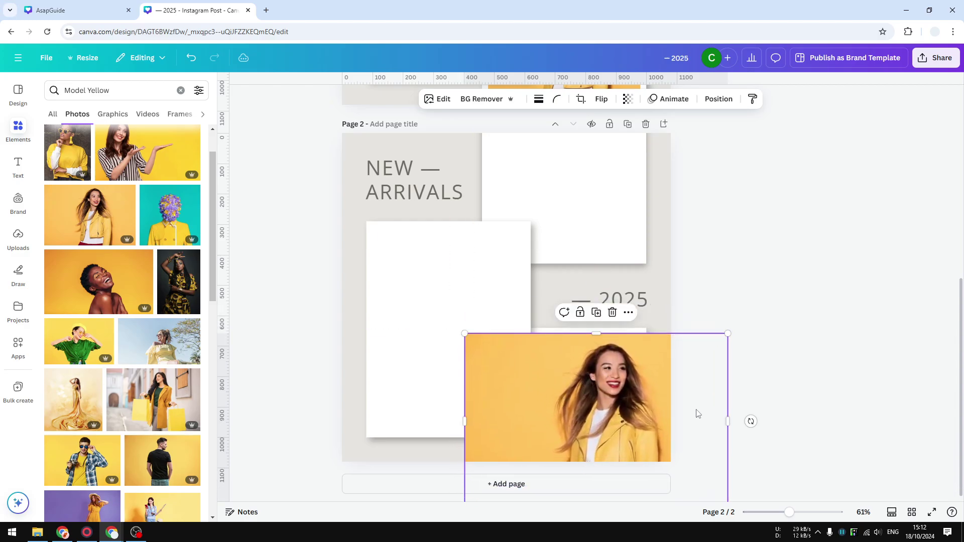
left_click_drag(727, 424, 642, 424)
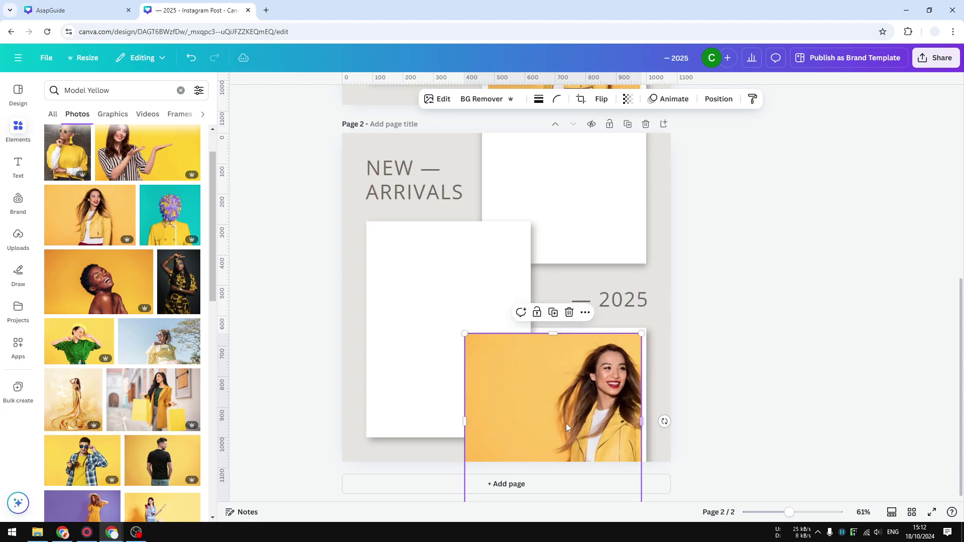
left_click_drag(462, 424, 489, 422)
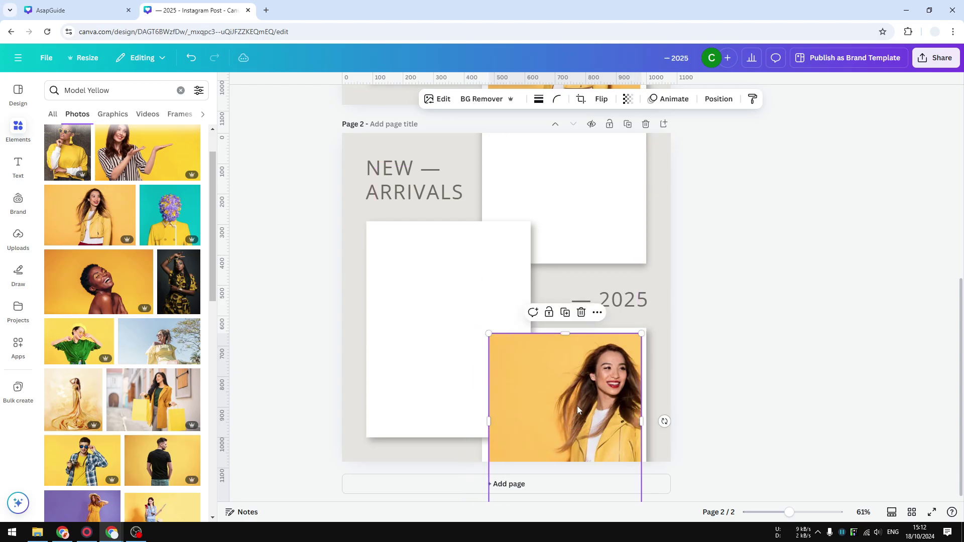
Step: Send the yellow-jacket photo backward twice so it sits behind the box border
right_click(587, 402)
mouse_move(628, 307)
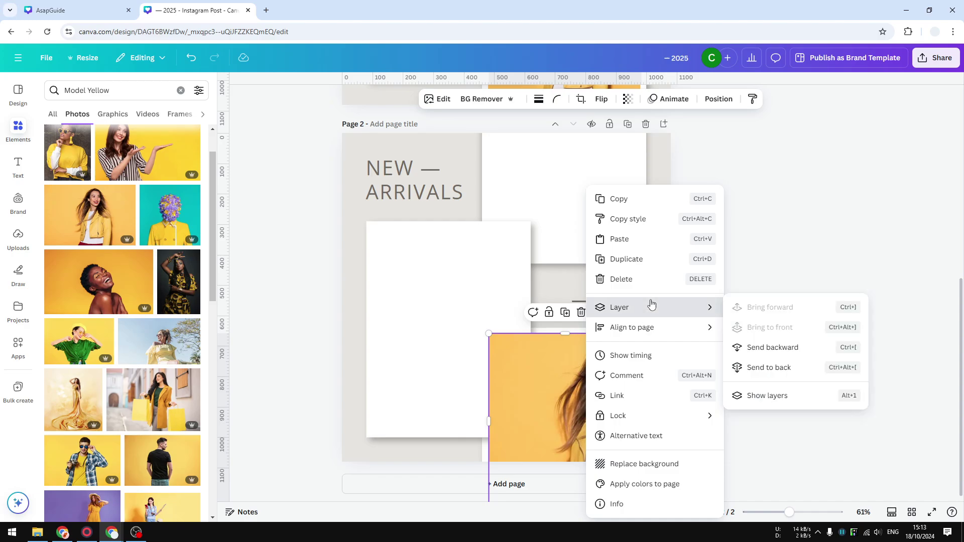
left_click(773, 348)
right_click(596, 372)
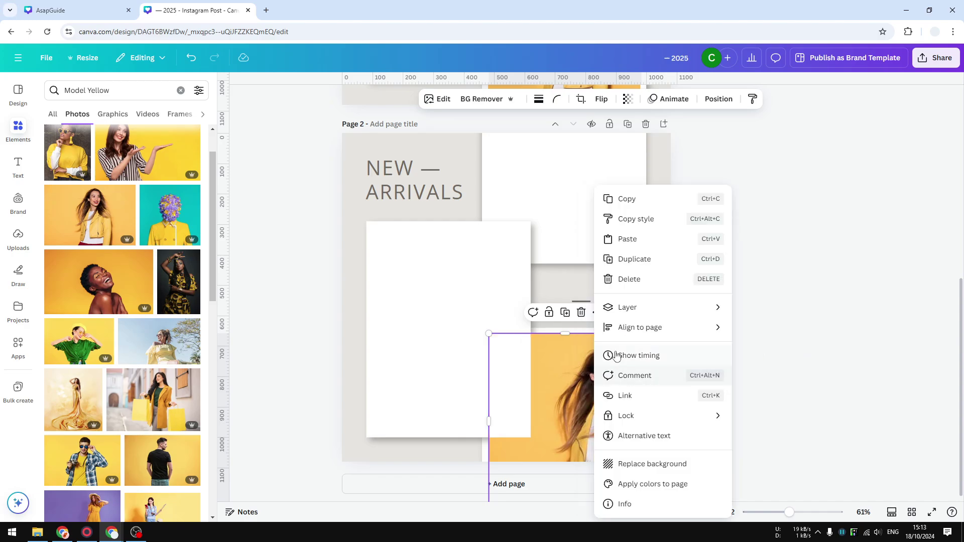
mouse_move(674, 307)
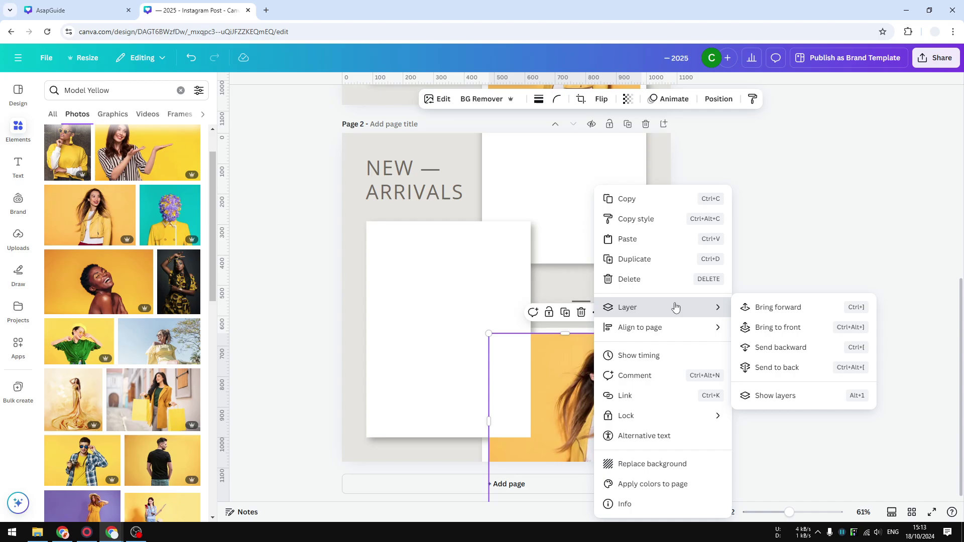
left_click(821, 348)
left_click(762, 377)
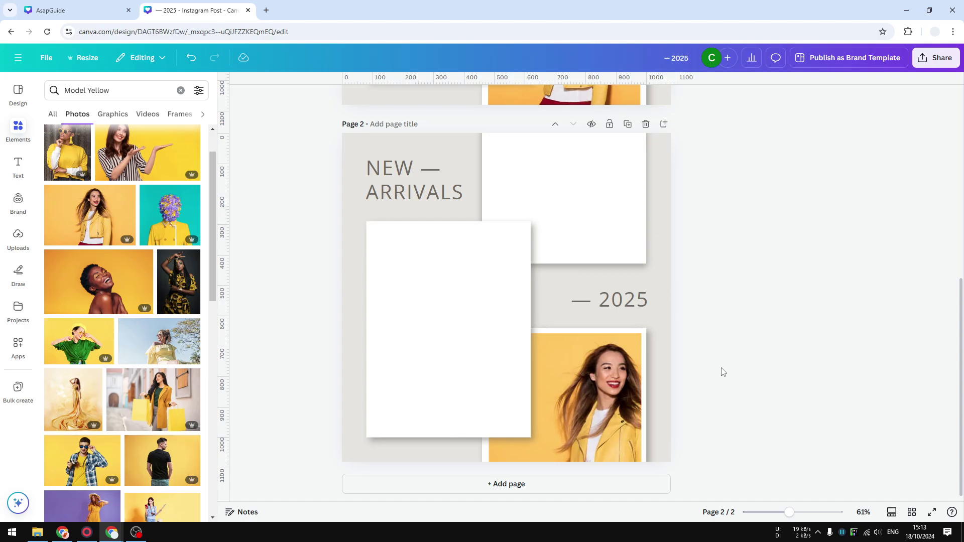
Step: Crop the yellow-jacket photo, shifting it slightly left within its frame
double_click(588, 388)
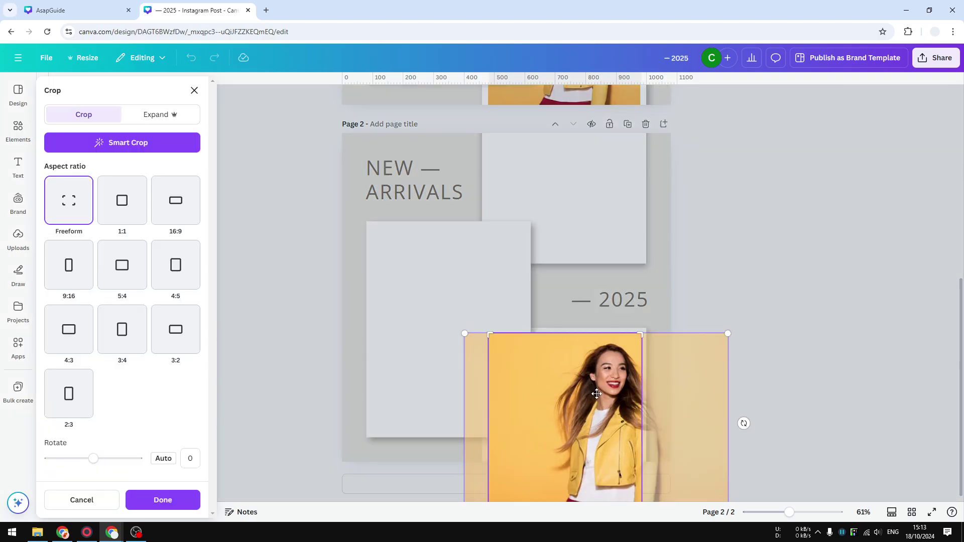
left_click_drag(562, 394, 550, 395)
left_click(802, 370)
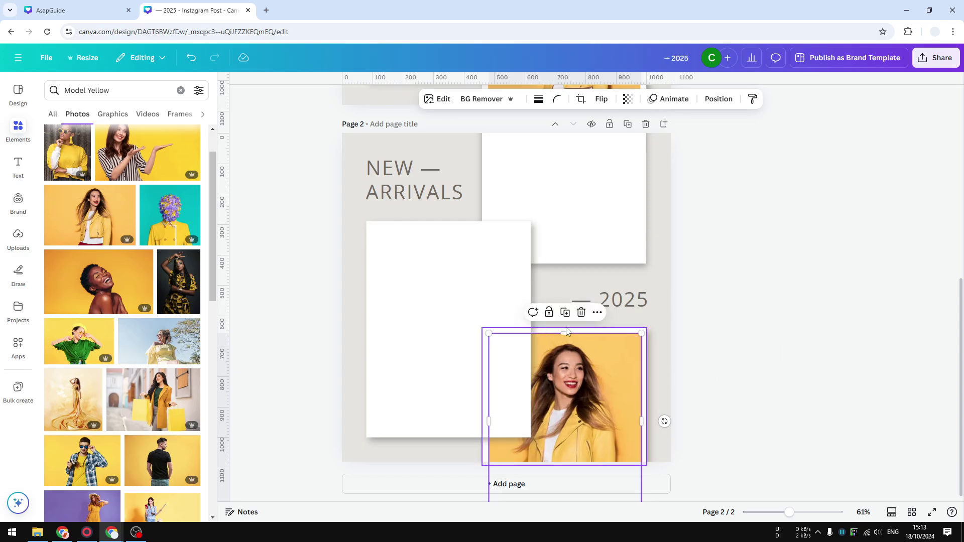
left_click(701, 353)
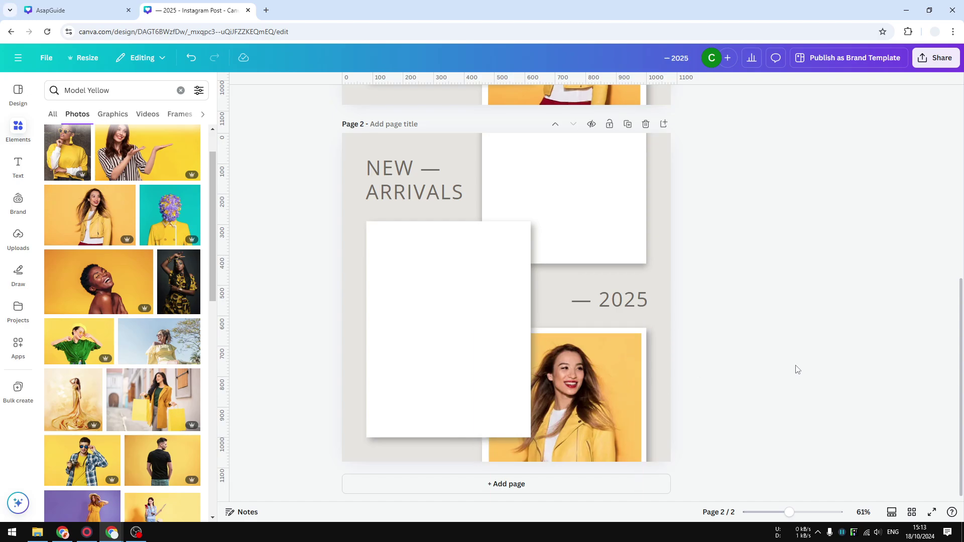
Step: Delete the yellow-jacket photo from page 2 via its more-options menu
left_click(605, 392)
left_click(595, 313)
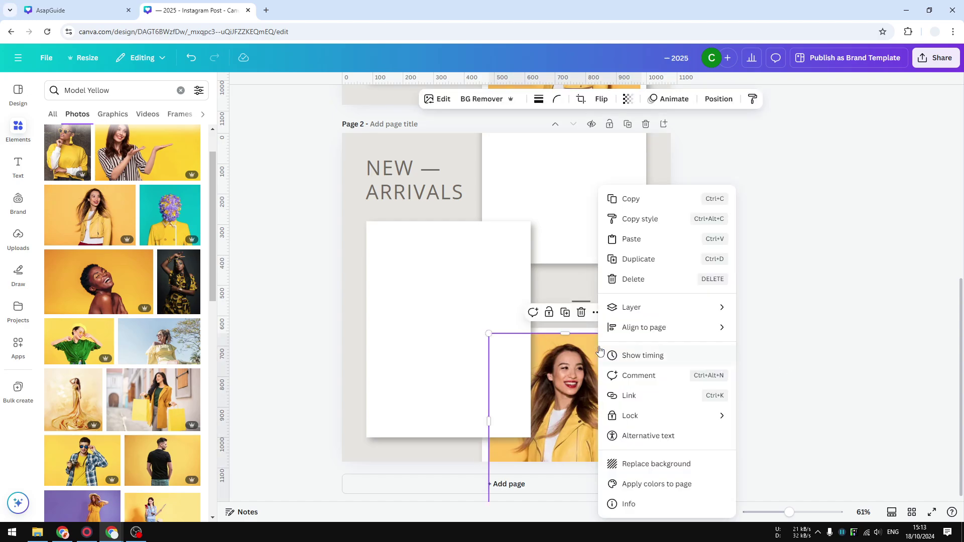
left_click(582, 313)
left_click(581, 313)
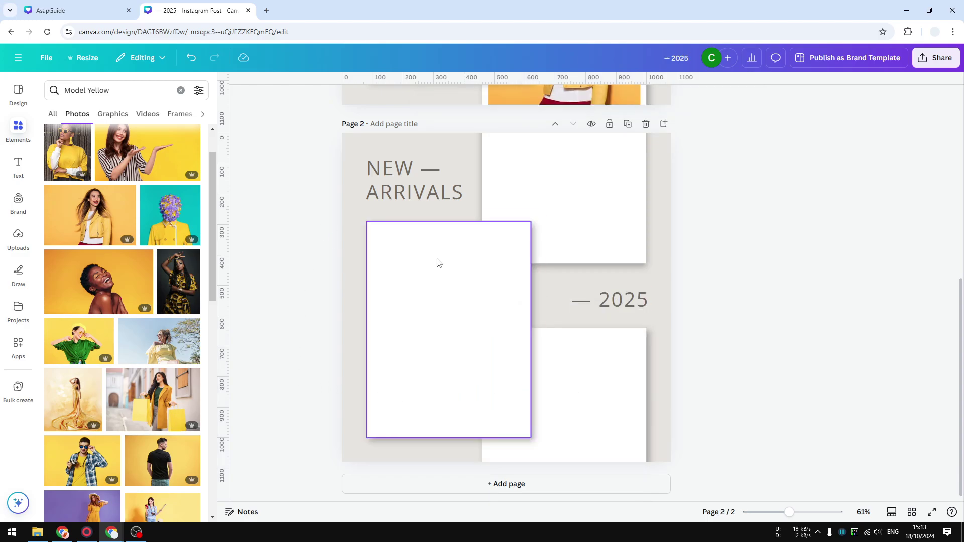
Step: Search Elements for 'Frame' and add a landscape frame to page 2
left_click(20, 128)
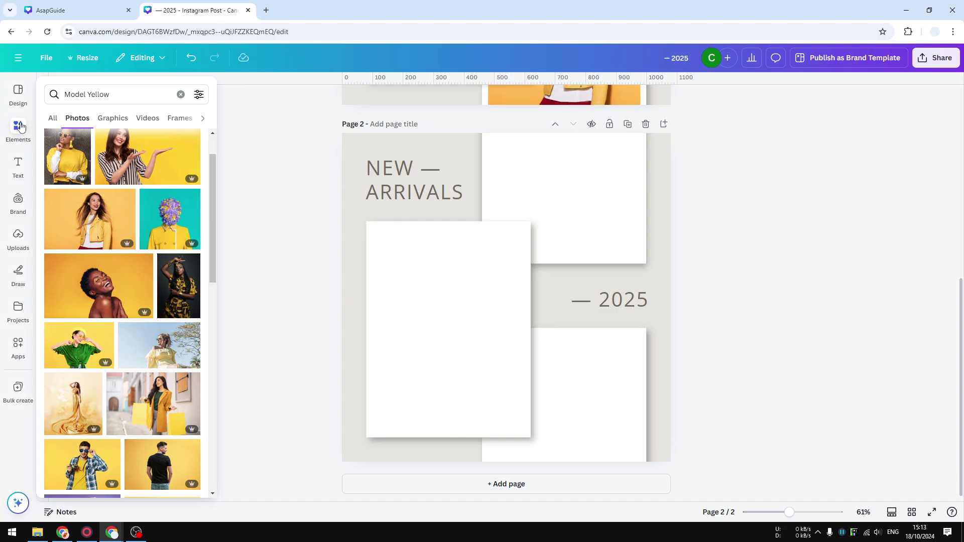
left_click(180, 95)
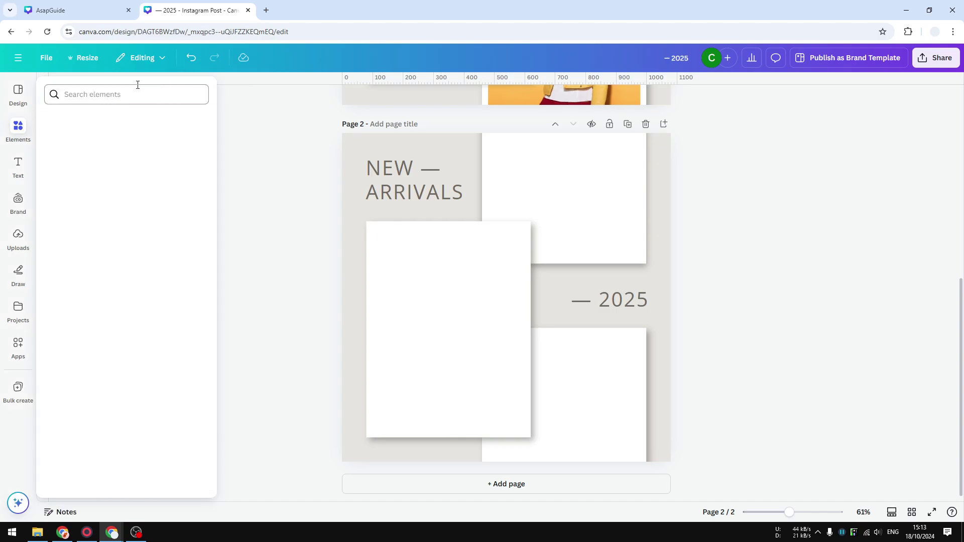
left_click(121, 94)
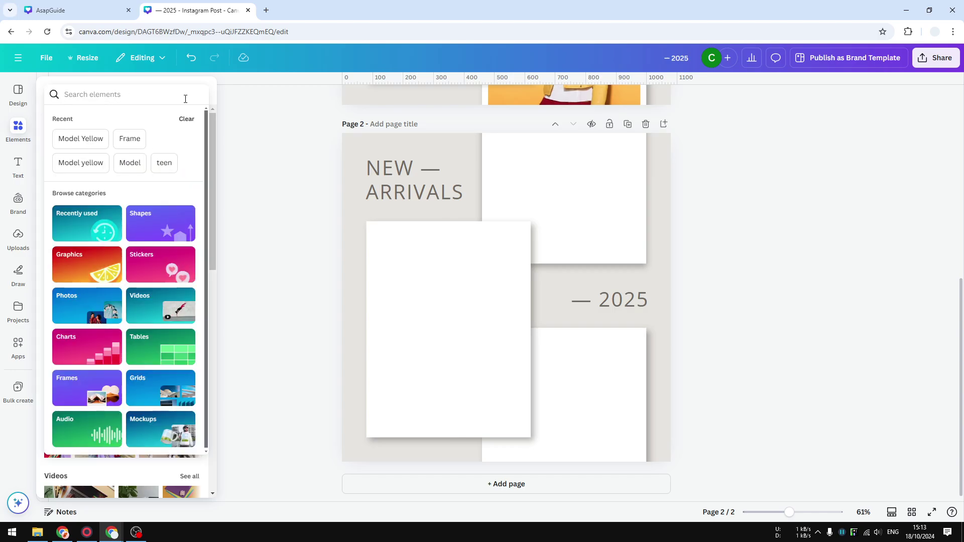
type("Frame")
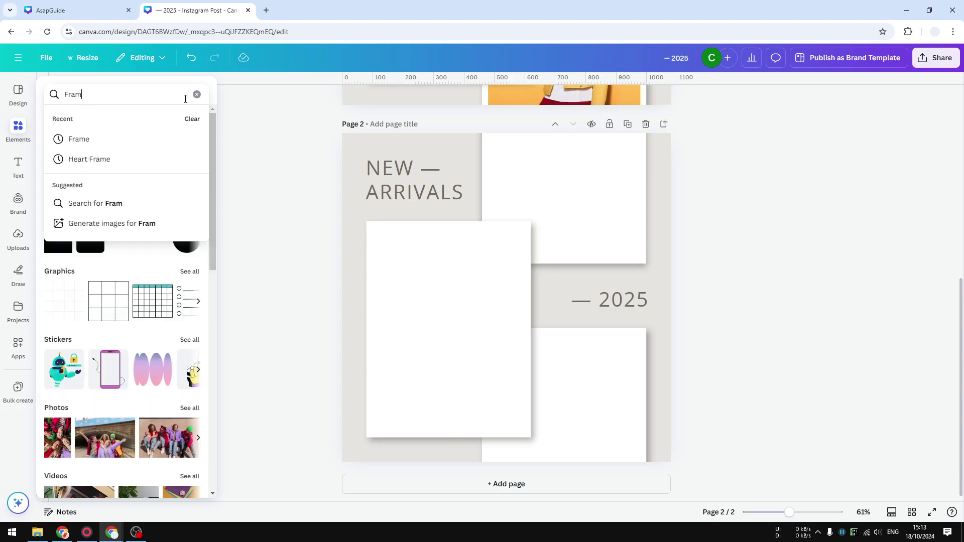
key("Return")
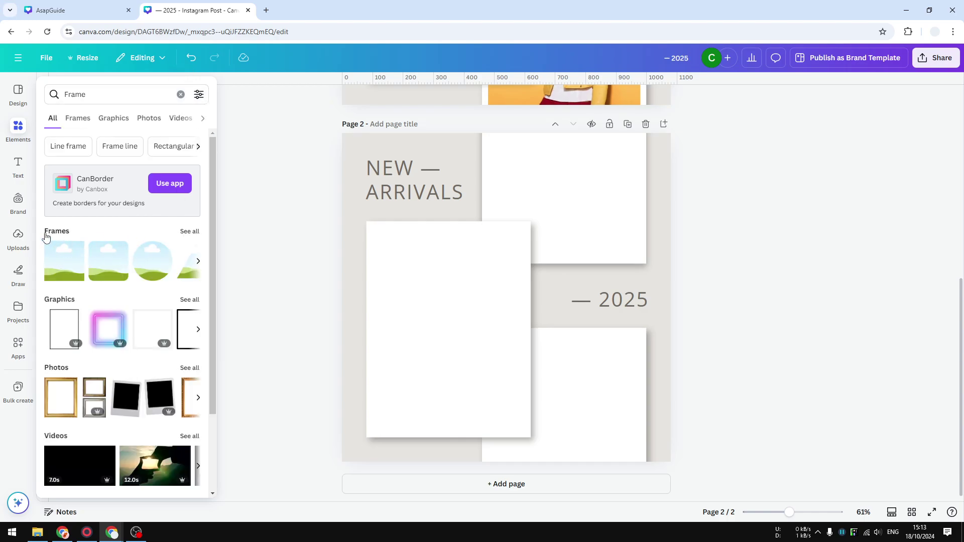
left_click(182, 233)
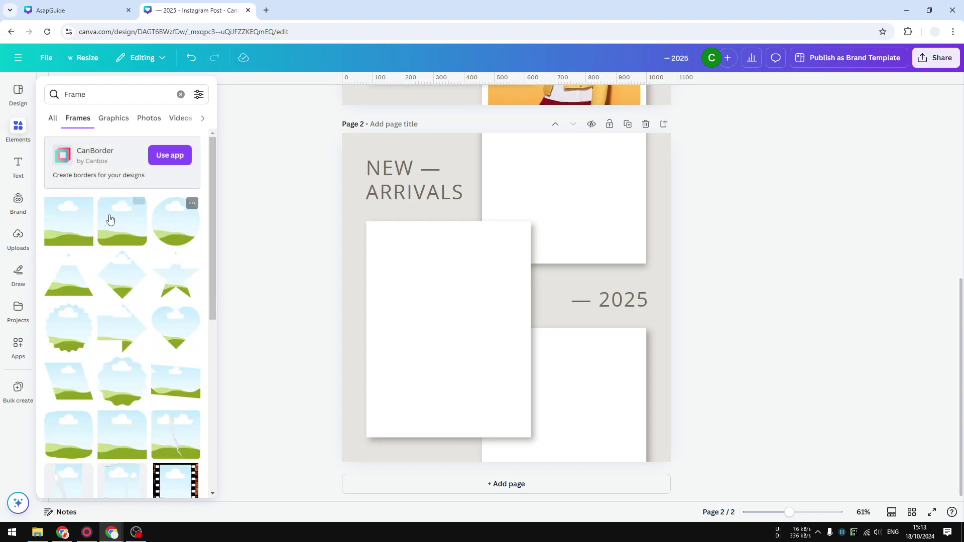
left_click(18, 130)
left_click(73, 218)
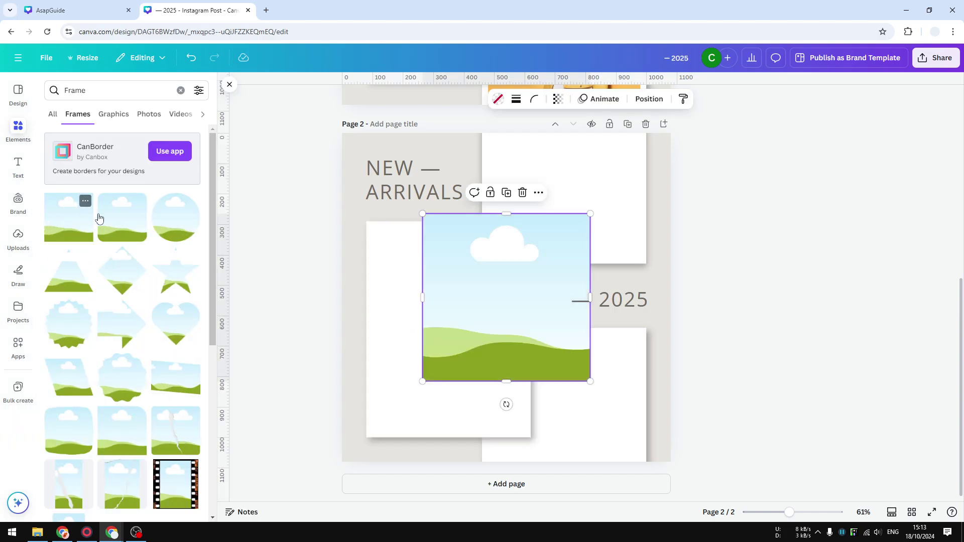
Step: Resize the frame to about 501 × 663 to cover the large left photo box
left_click_drag(512, 272, 462, 287)
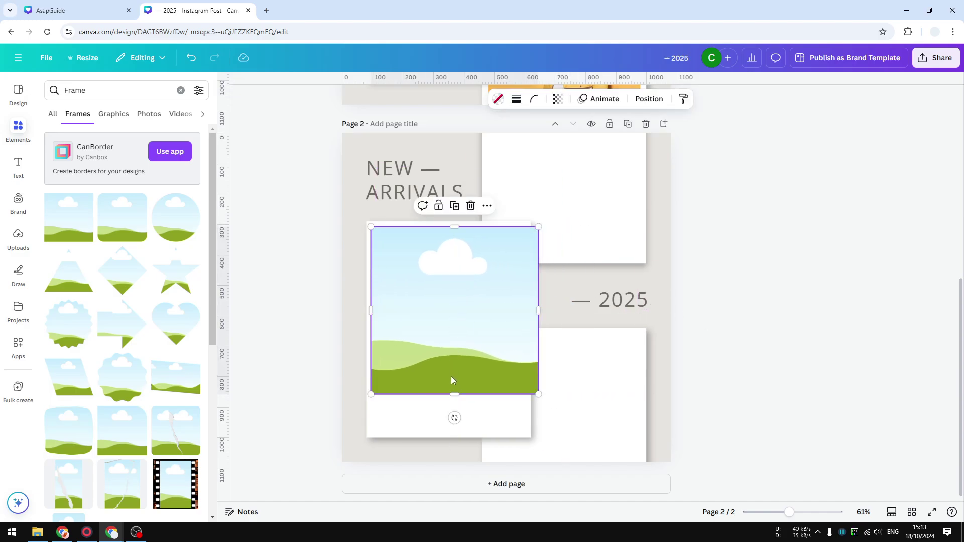
left_click_drag(450, 391, 454, 429)
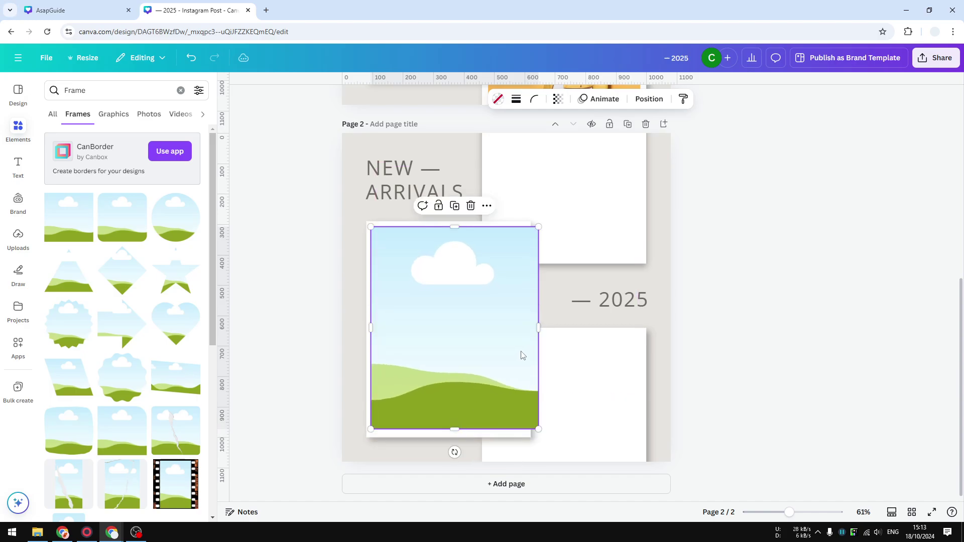
left_click_drag(541, 327, 525, 327)
left_click_drag(370, 327, 371, 325)
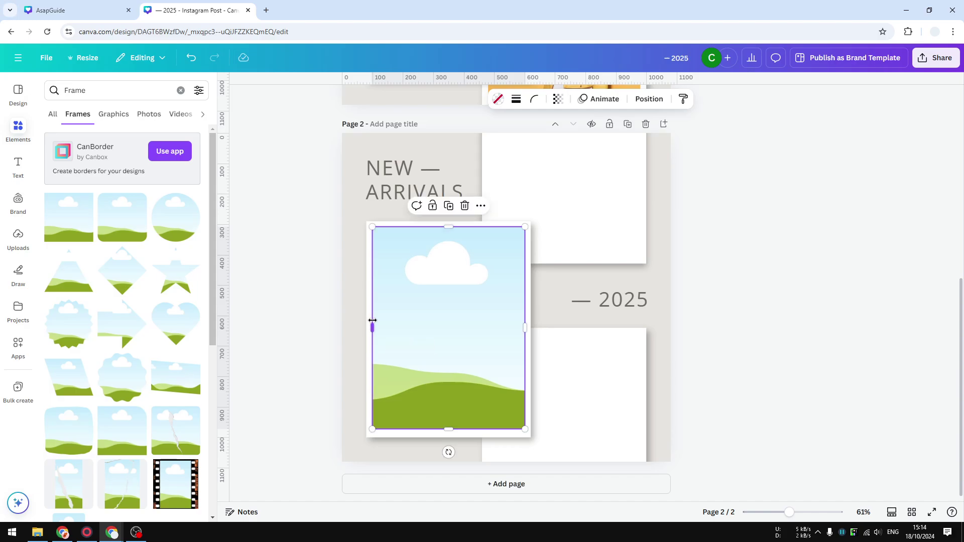
left_click_drag(444, 225, 446, 222)
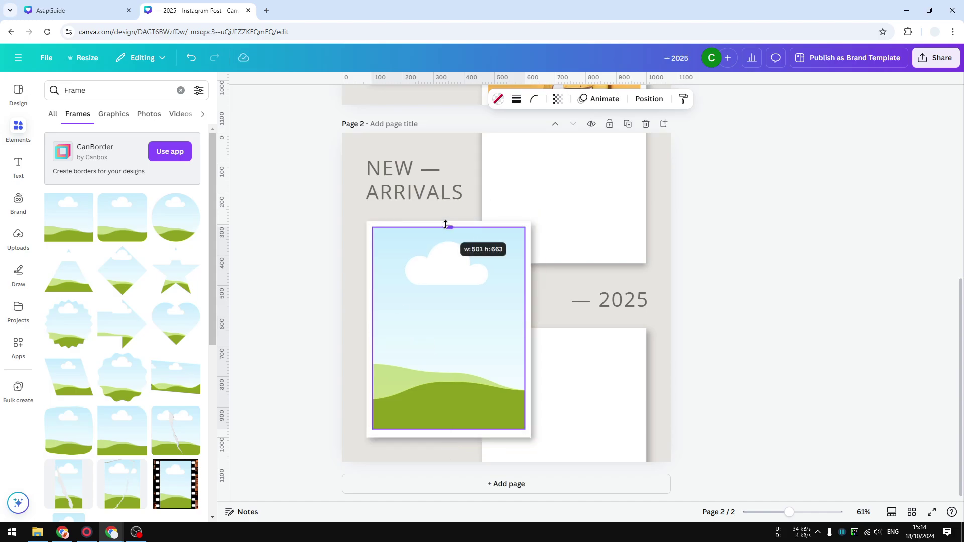
left_click(712, 358)
left_click(439, 351)
left_click_drag(448, 430, 459, 430)
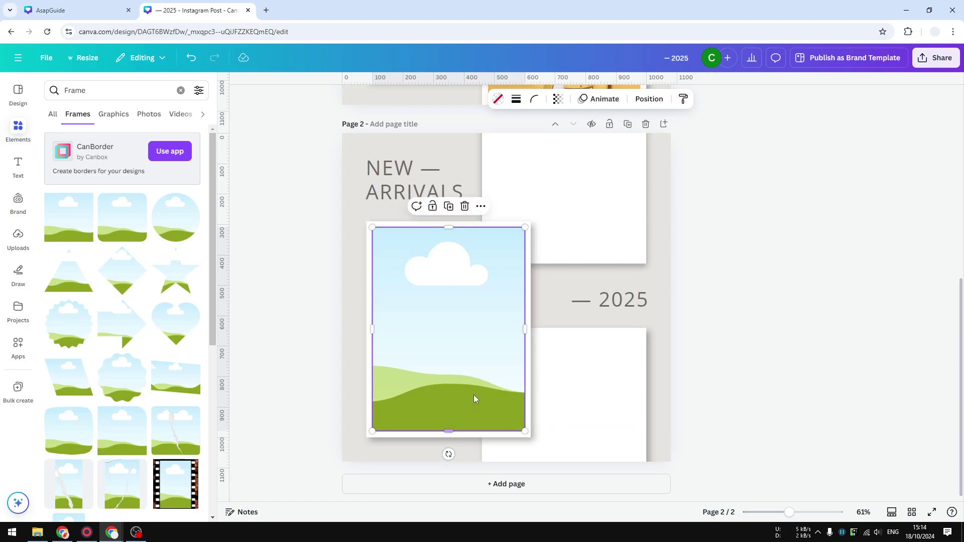
Step: Duplicate the left frame and resize the copy over the top-right photo box
left_click(730, 326)
right_click(477, 279)
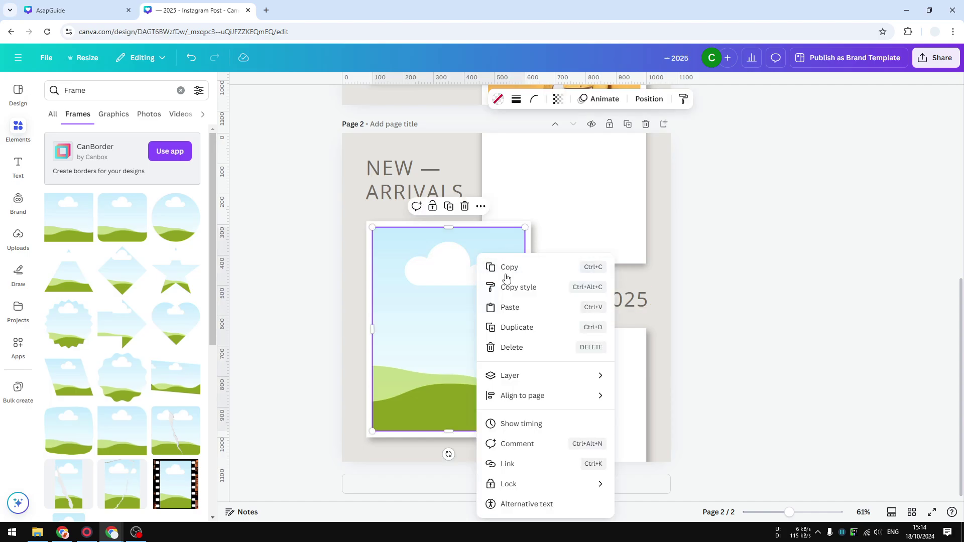
left_click(532, 327)
left_click_drag(470, 326, 575, 307)
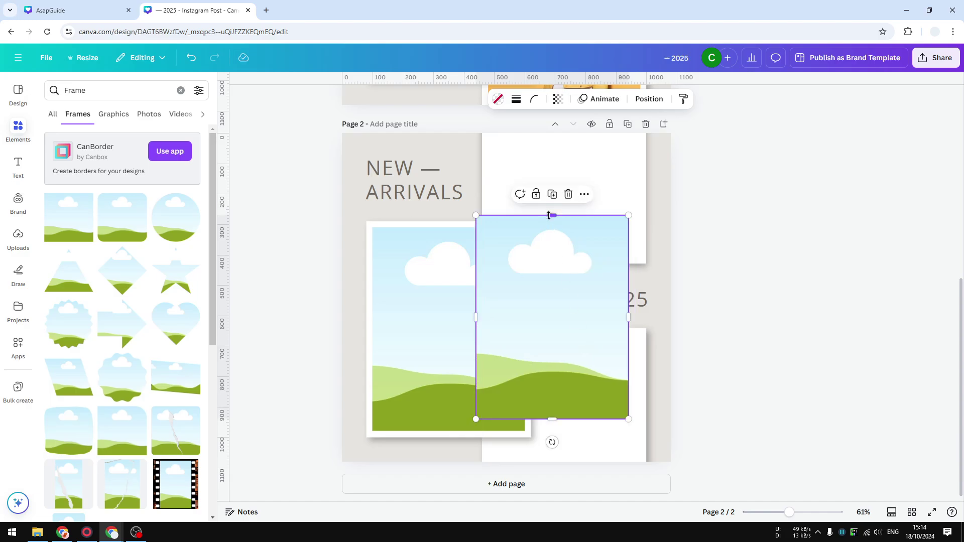
left_click_drag(549, 215, 551, 287)
left_click_drag(558, 370, 571, 221)
left_click_drag(564, 122, 564, 133)
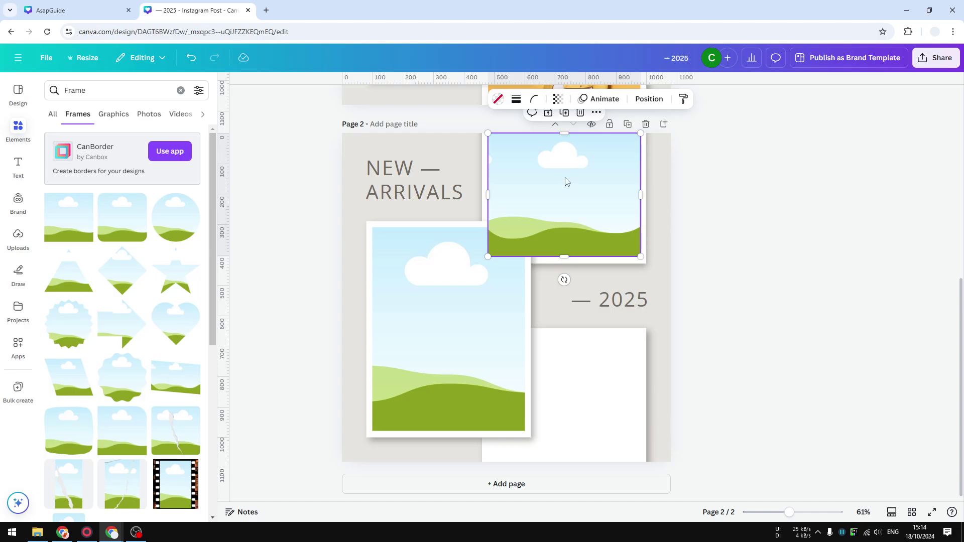
Step: Send the top-right frame backward four times, behind the large left frame
right_click(566, 181)
mouse_move(618, 308)
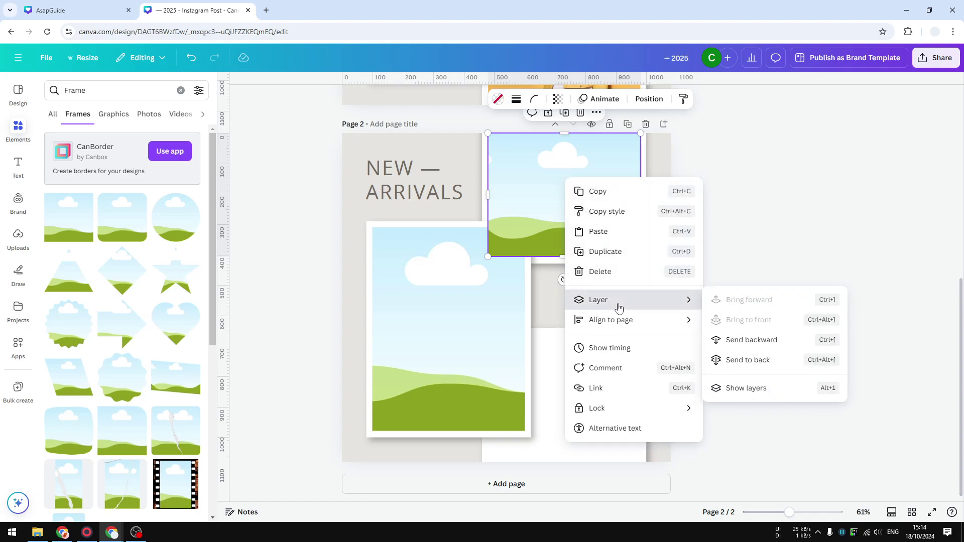
left_click(792, 344)
right_click(559, 190)
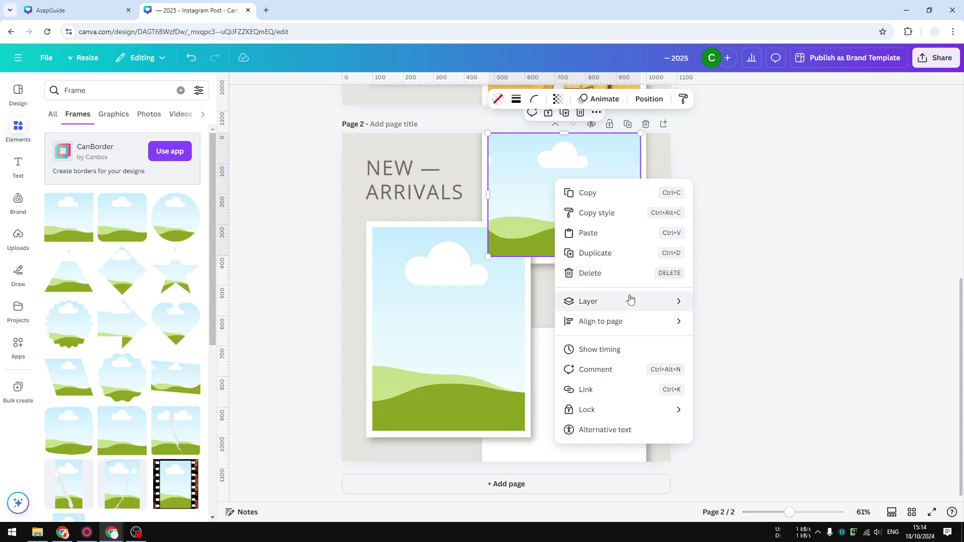
mouse_move(674, 301)
left_click(756, 345)
right_click(578, 194)
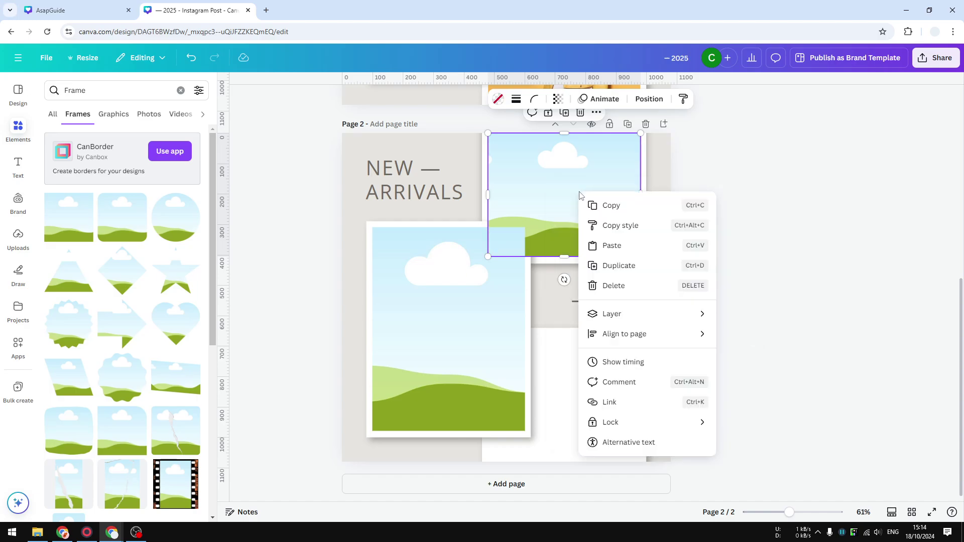
mouse_move(664, 315)
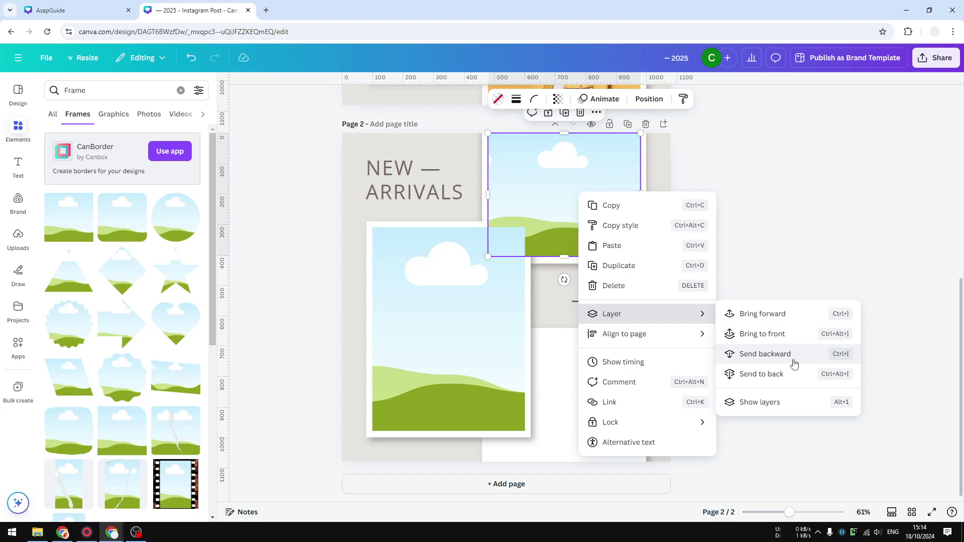
left_click(792, 357)
right_click(555, 204)
mouse_move(620, 323)
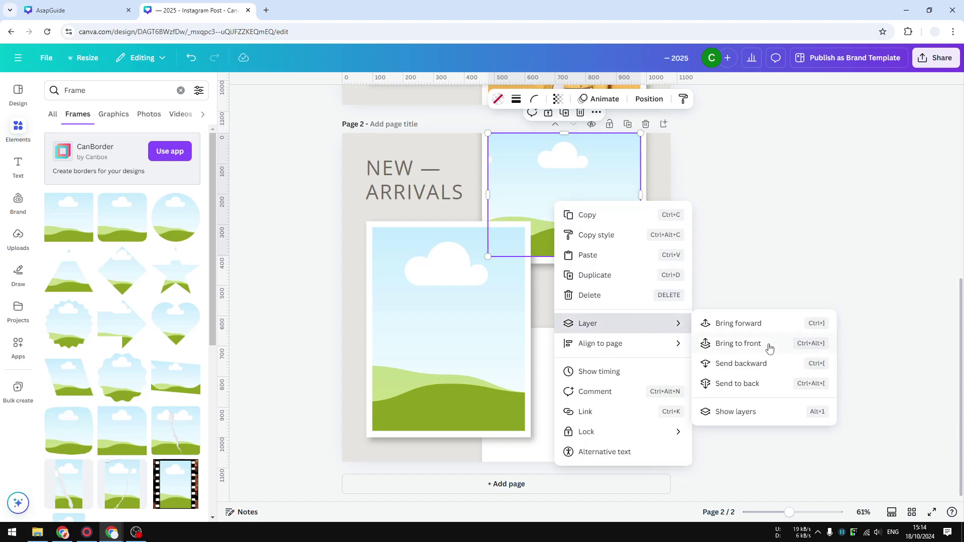
left_click(787, 370)
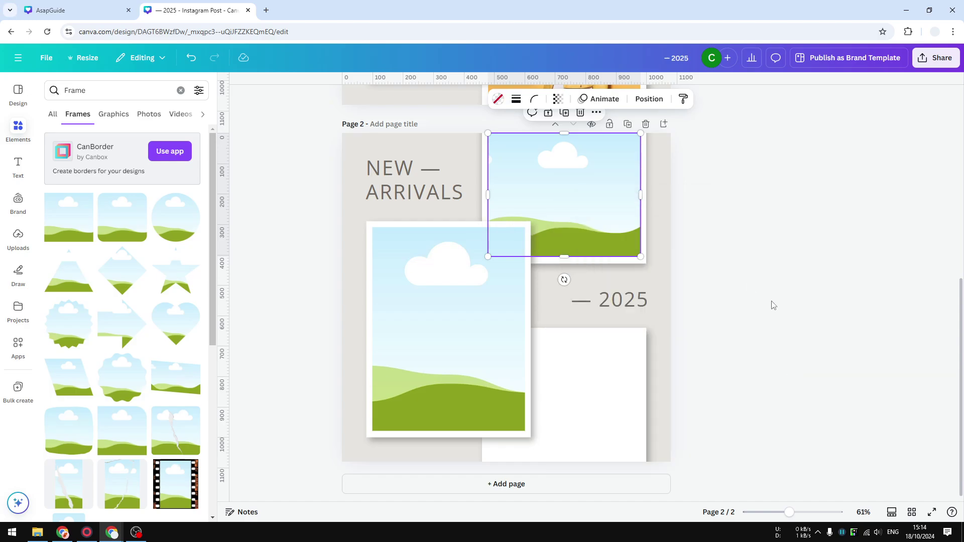
Step: Duplicate the top-right frame and move the copy over the bottom-right photo box
right_click(591, 190)
left_click(646, 262)
left_click_drag(575, 189, 577, 385)
Step: Send the bottom-right frame backward three times so it sits behind the left frame
right_click(577, 385)
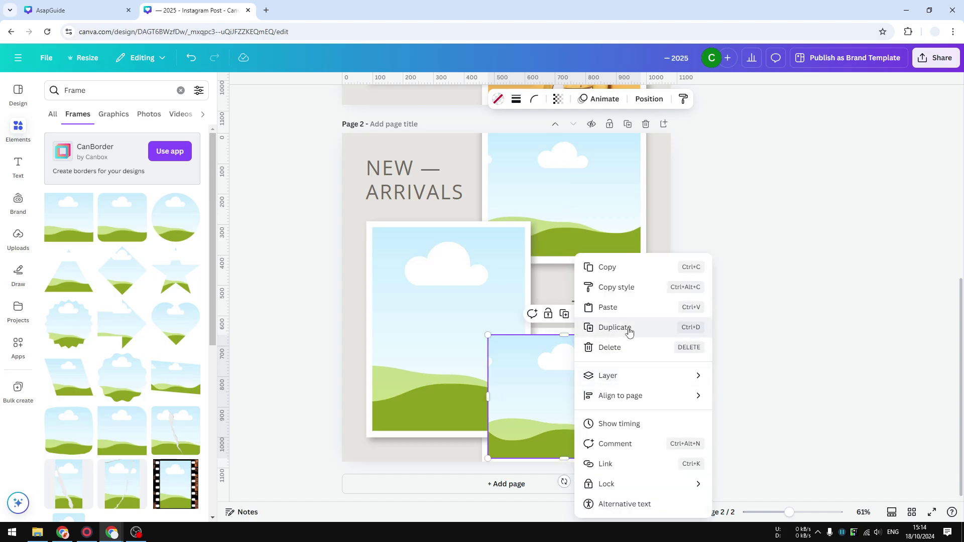
mouse_move(631, 374)
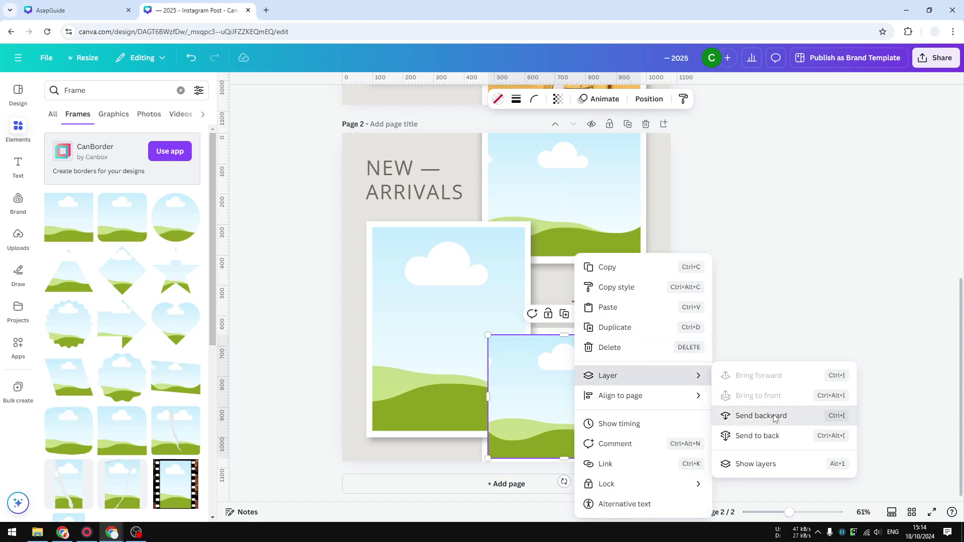
left_click(781, 414)
right_click(594, 381)
mouse_move(661, 375)
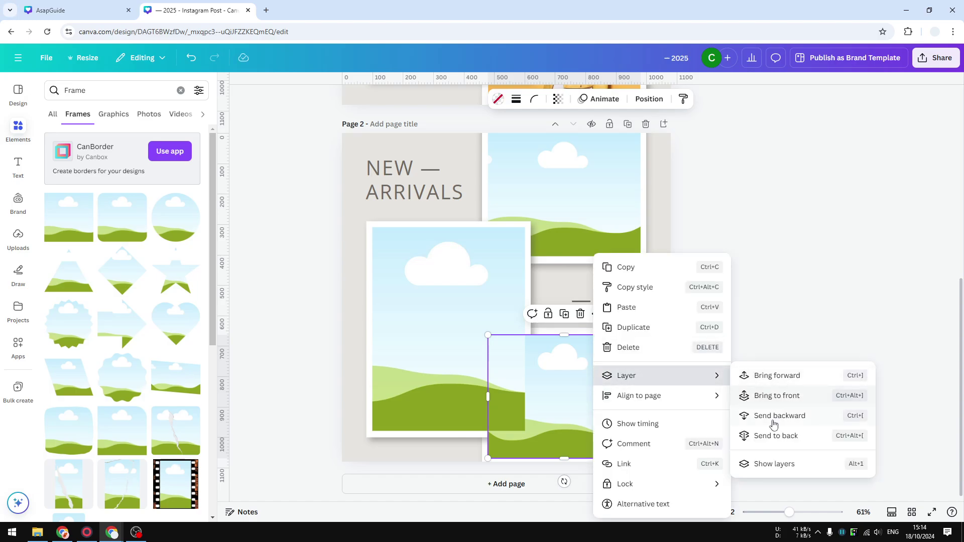
left_click(776, 416)
right_click(584, 388)
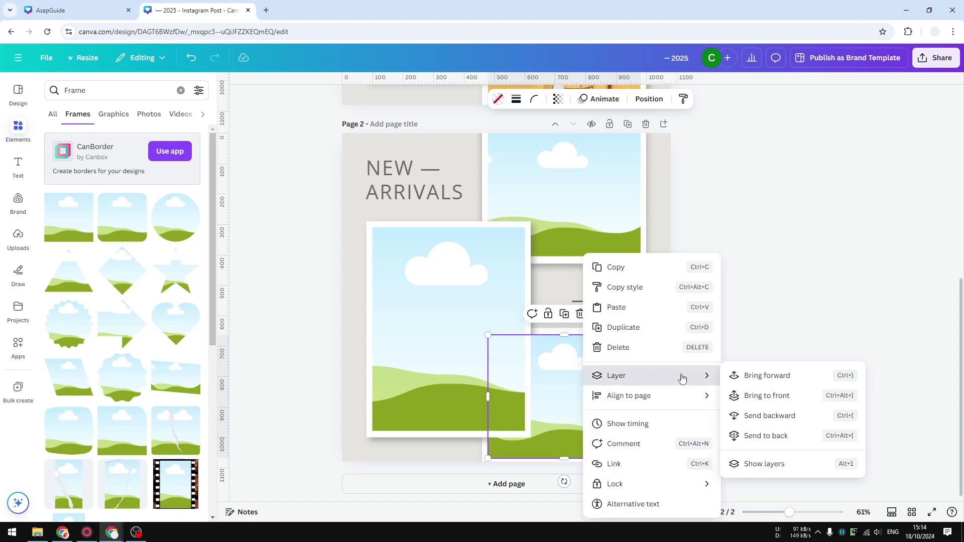
left_click(796, 416)
left_click(792, 336)
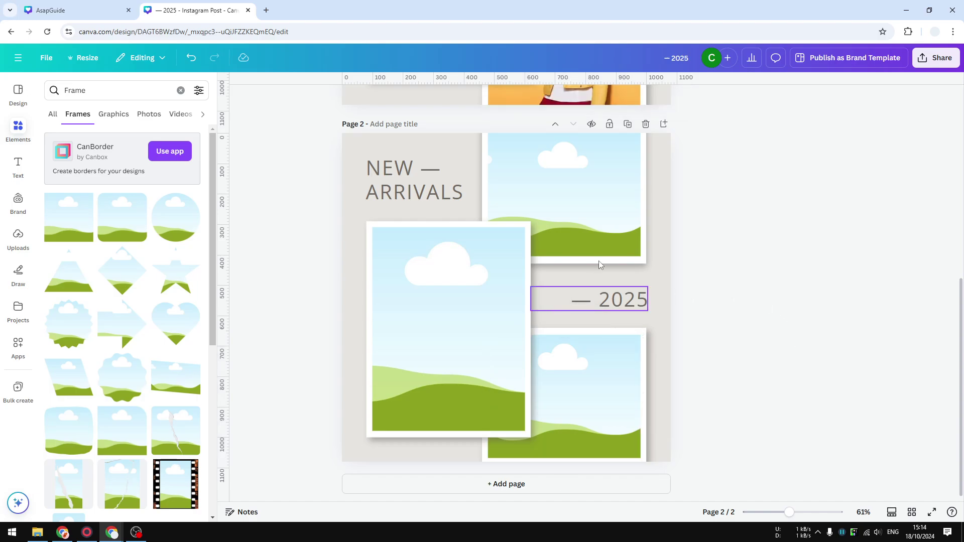
Step: Search for 'Models blue' and switch the results to Photos
scroll(750, 281, "up", 6)
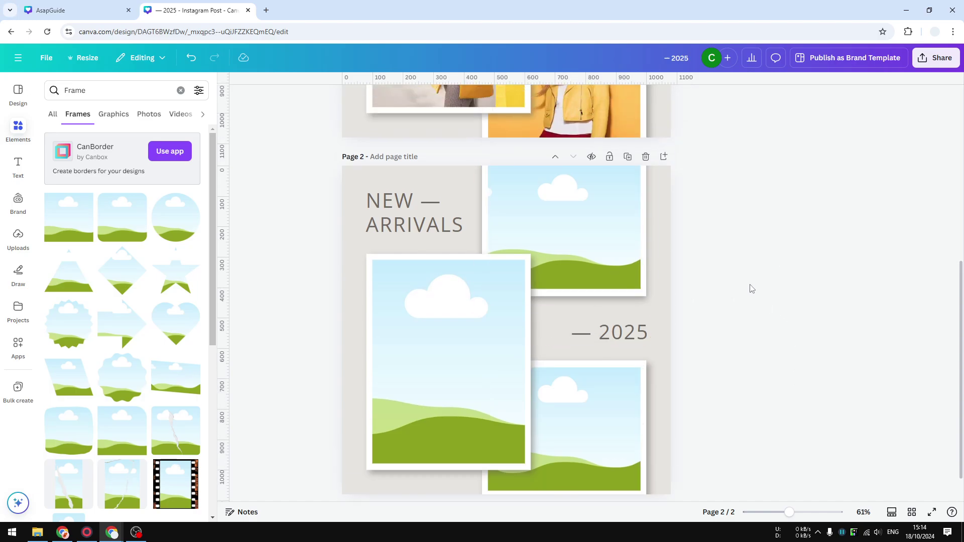
scroll(750, 239, "down", 6)
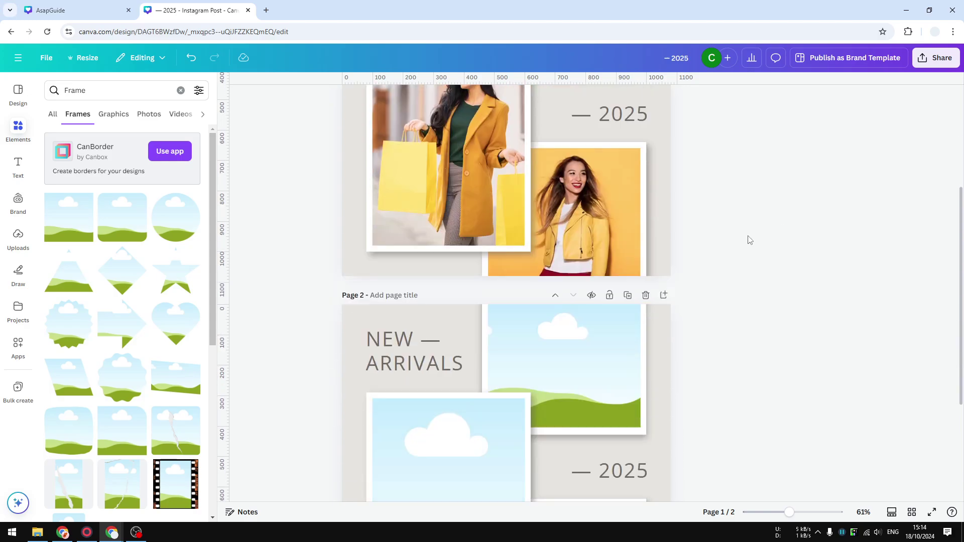
left_click(95, 89)
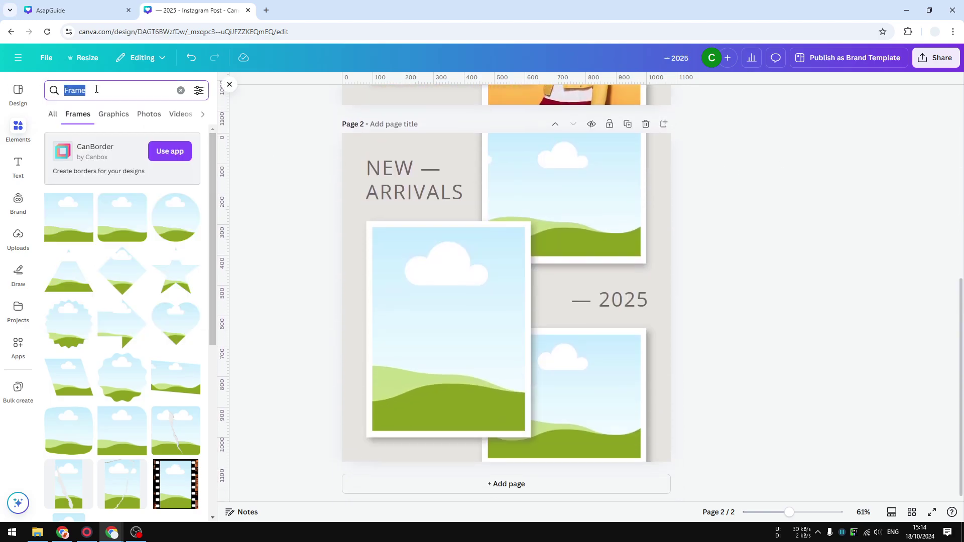
type("dels blue")
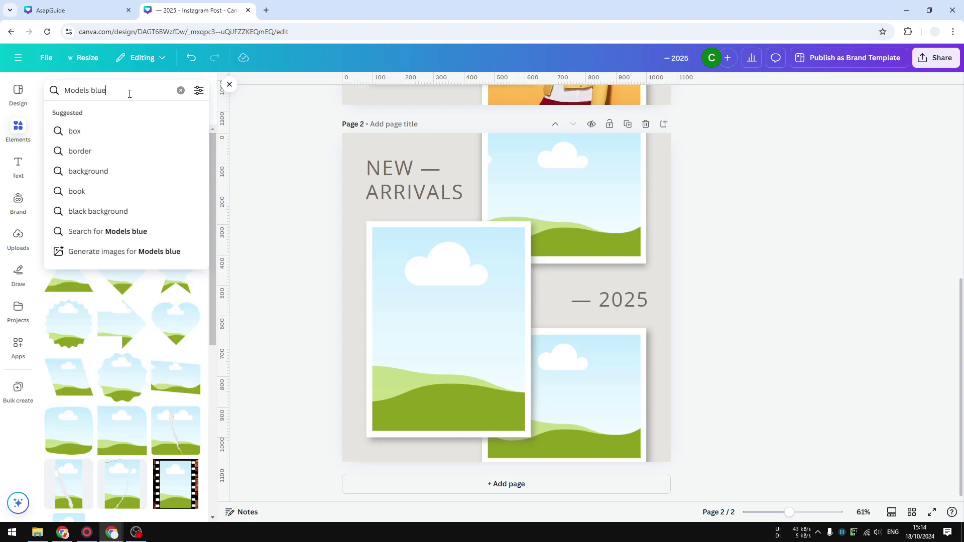
key("Return")
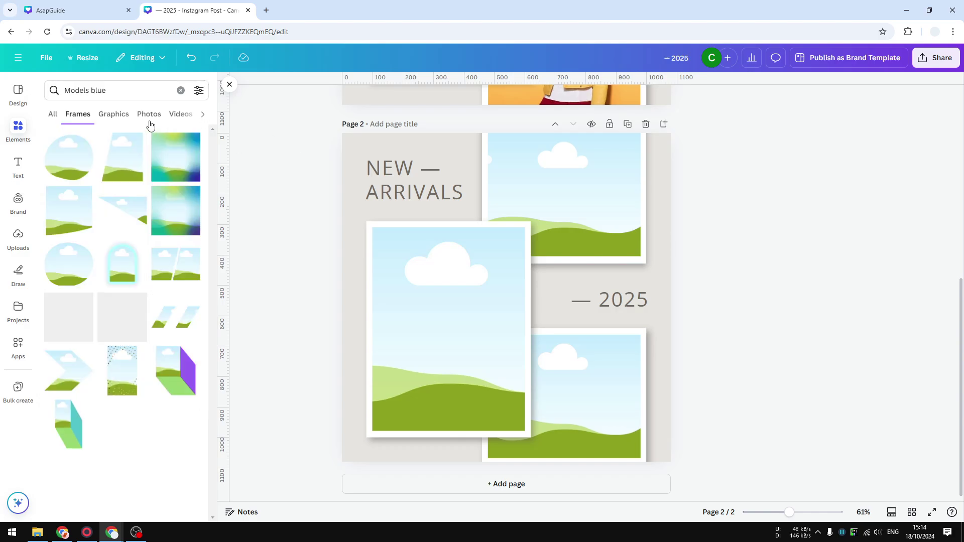
left_click(150, 115)
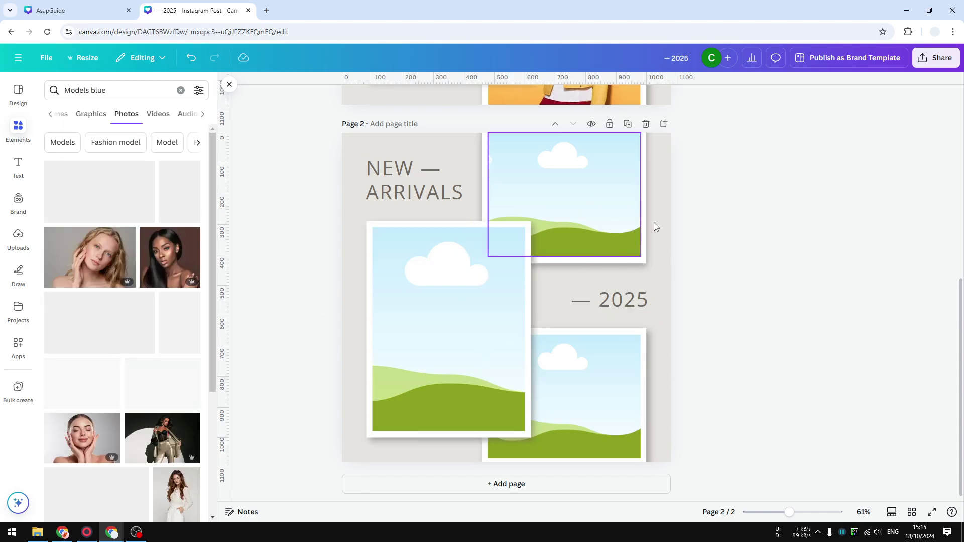
Step: Change the photo search to 'Models red'
left_click(129, 92)
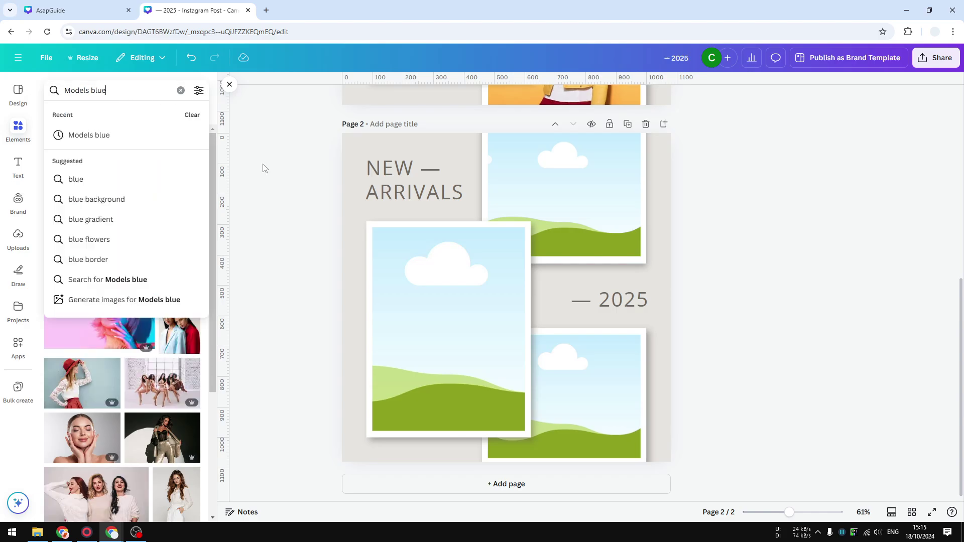
left_click(265, 167)
left_click(133, 92)
double_click(155, 85)
type("red")
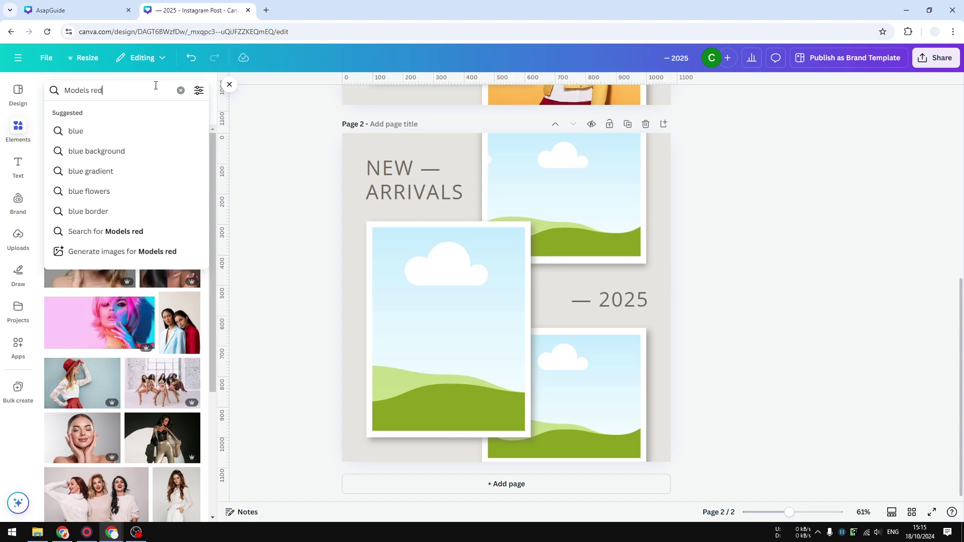
key("Return")
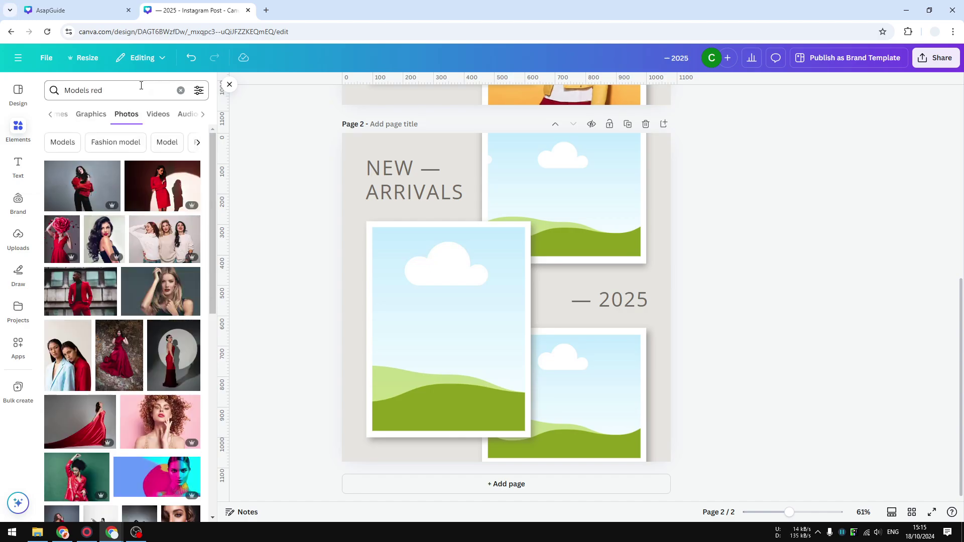
Step: Put the red-jacket photo in the left frame, red dress top-right, red gown bottom-right
left_click_drag(103, 199, 409, 306)
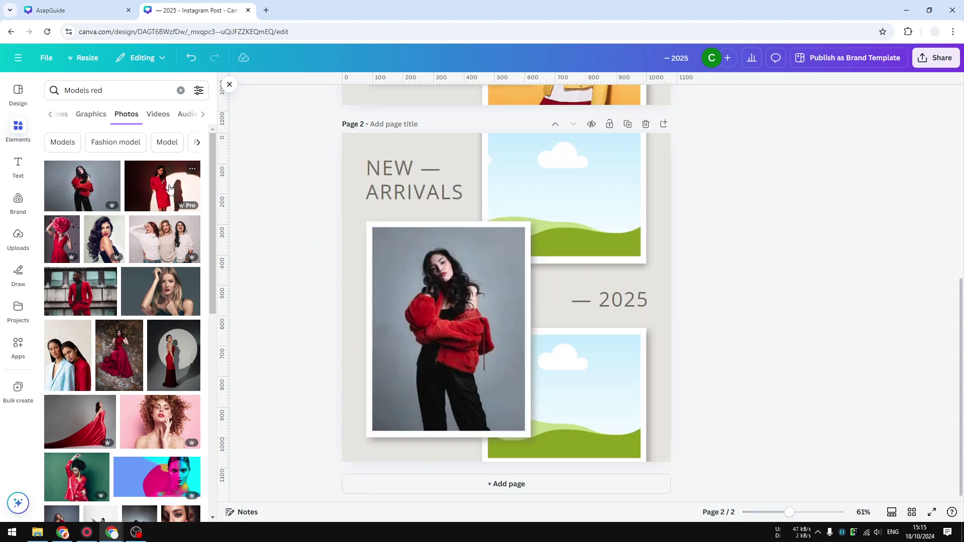
left_click_drag(162, 186, 564, 196)
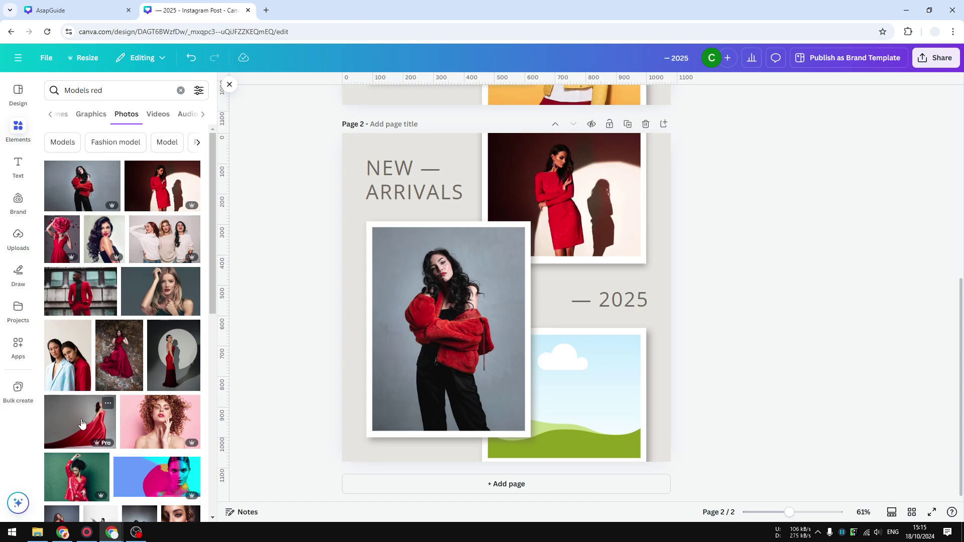
left_click_drag(80, 421, 611, 381)
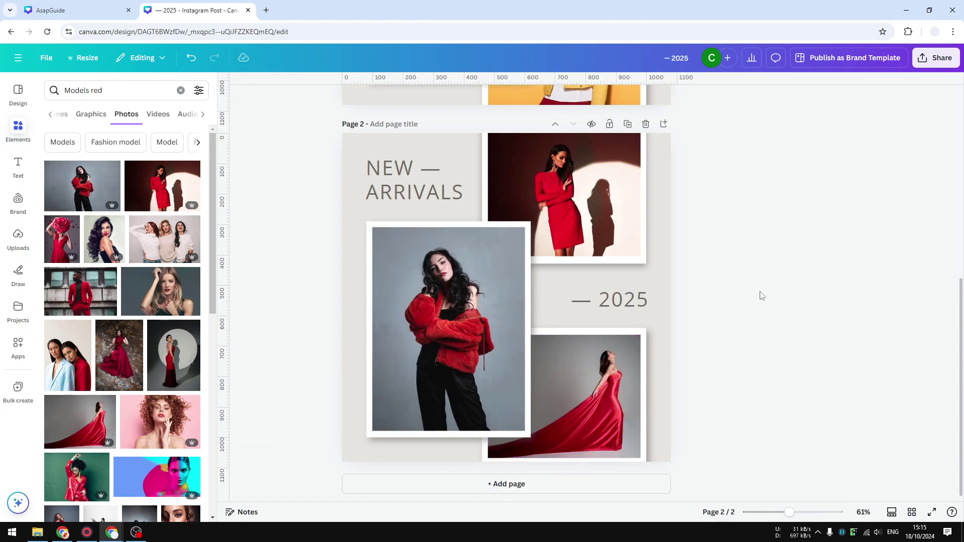